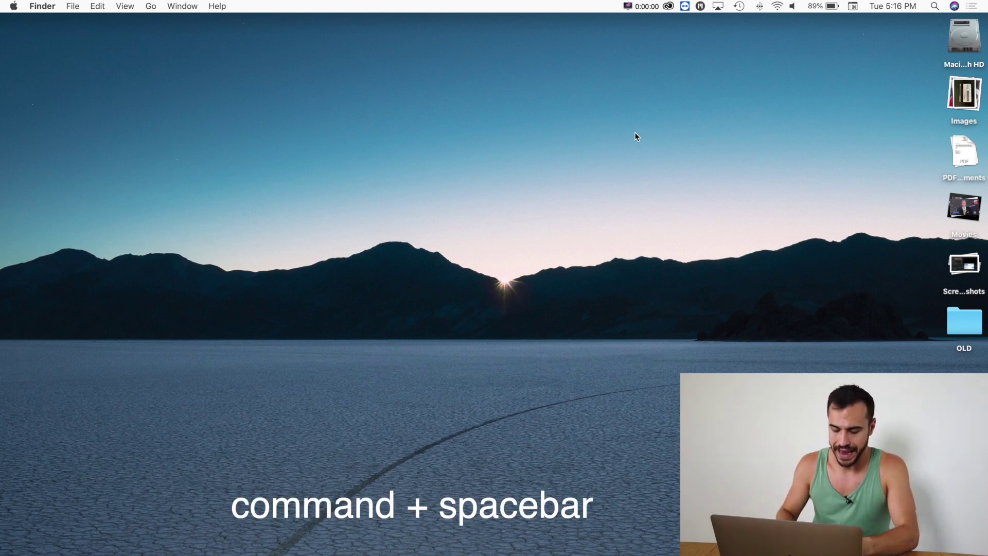
Step: Launch QuickTime Player through a Spotlight search and dismiss its file-opening dialog
{"action": "key", "text": "super+space"}
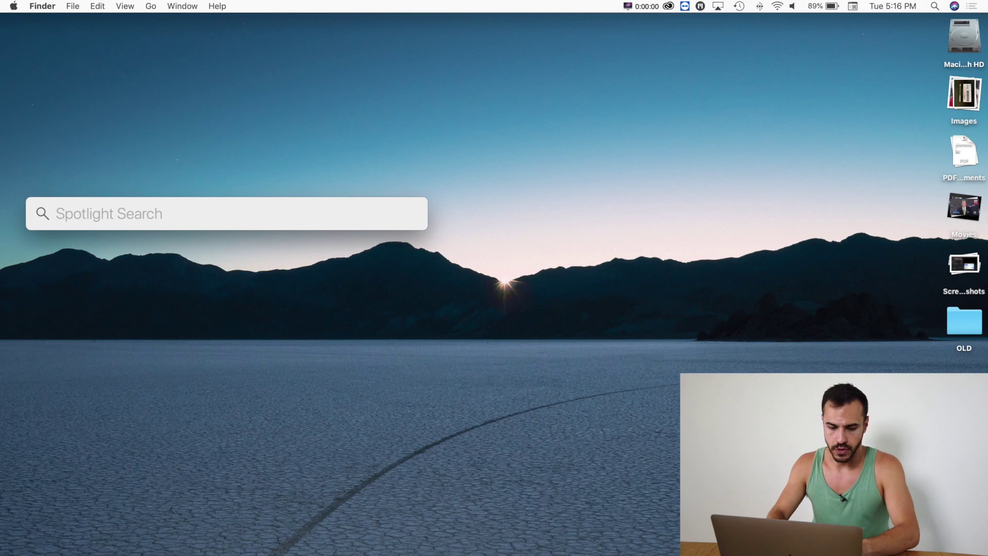
{"action": "type", "text": "quci"}
{"action": "key", "text": "BackSpace"}
{"action": "key", "text": "BackSpace"}
{"action": "type", "text": "i"}
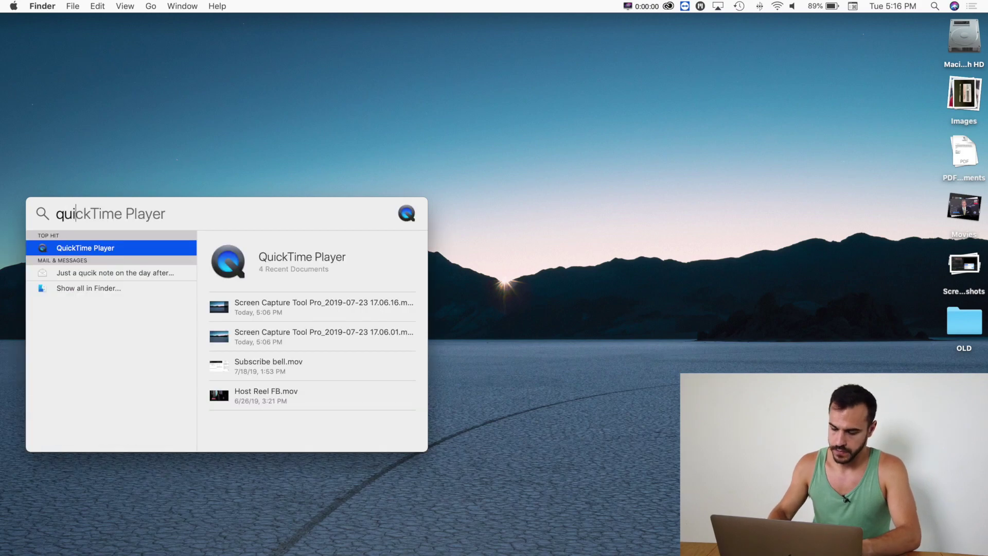
{"action": "type", "text": "ck"}
{"action": "key", "text": "Return"}
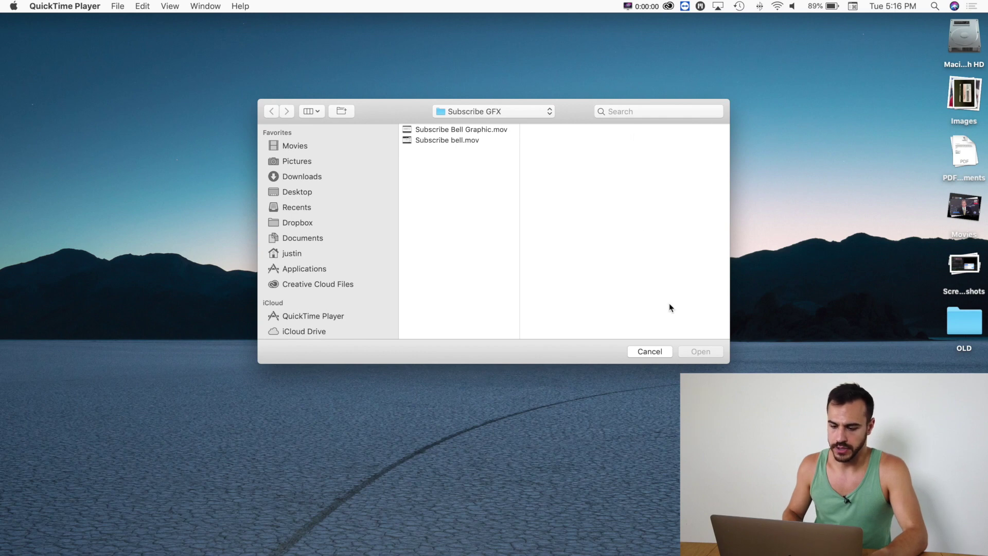
{"action": "left_click", "coordinate": [647, 352]}
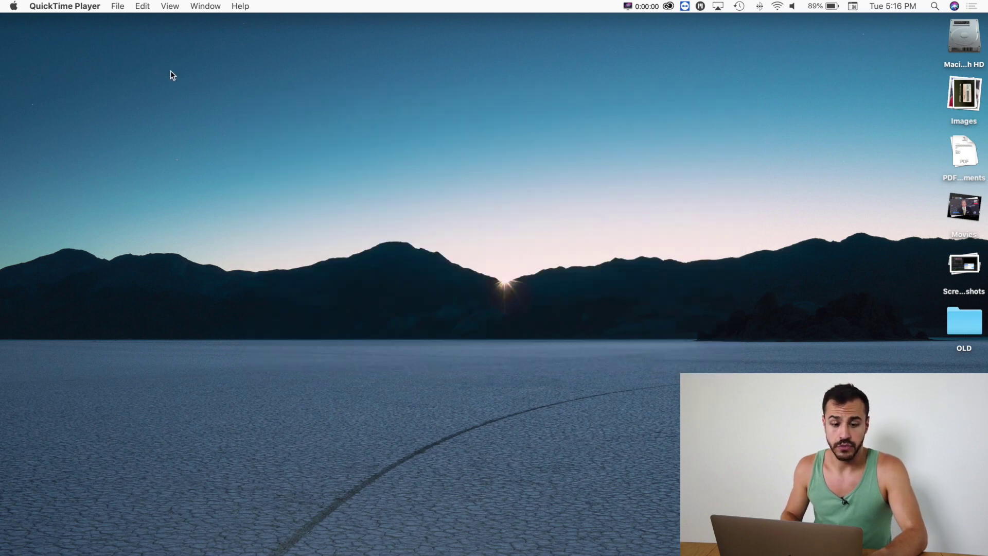
Step: Start a new screen recording limited to a large rectangular region covering most of the desktop
{"action": "left_click", "coordinate": [119, 5]}
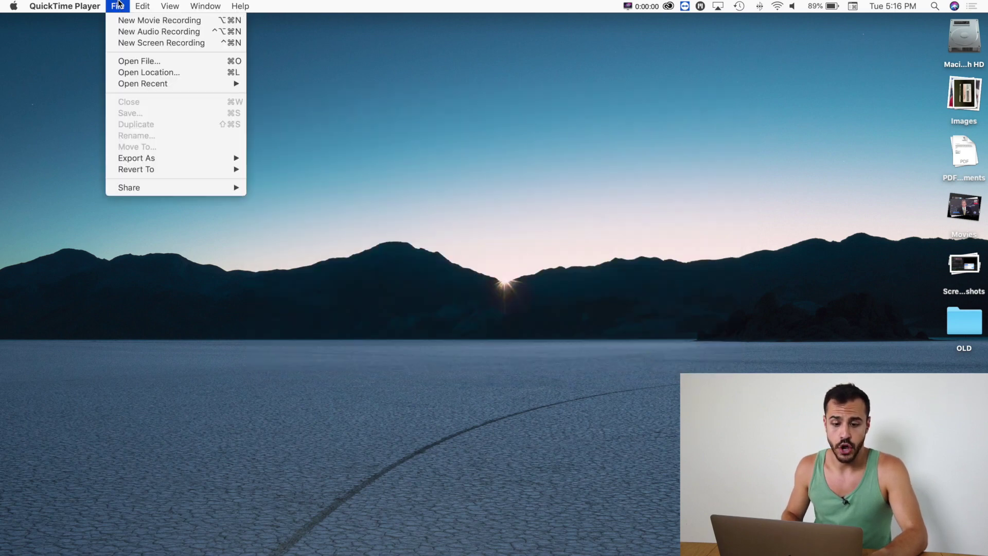
{"action": "left_click", "coordinate": [126, 44]}
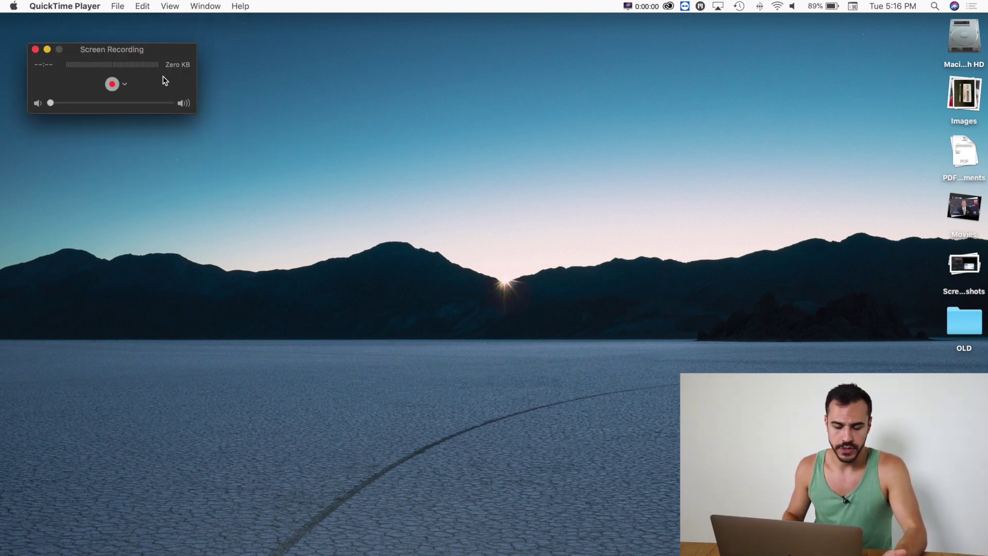
{"action": "left_click", "coordinate": [112, 84]}
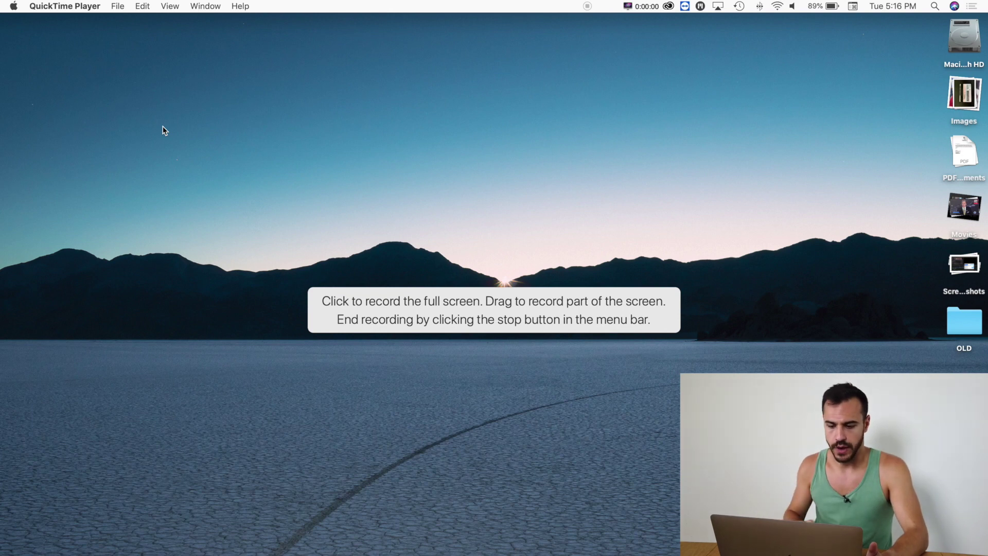
{"action": "left_click_drag", "start_coordinate": [93, 50], "coordinate": [888, 516]}
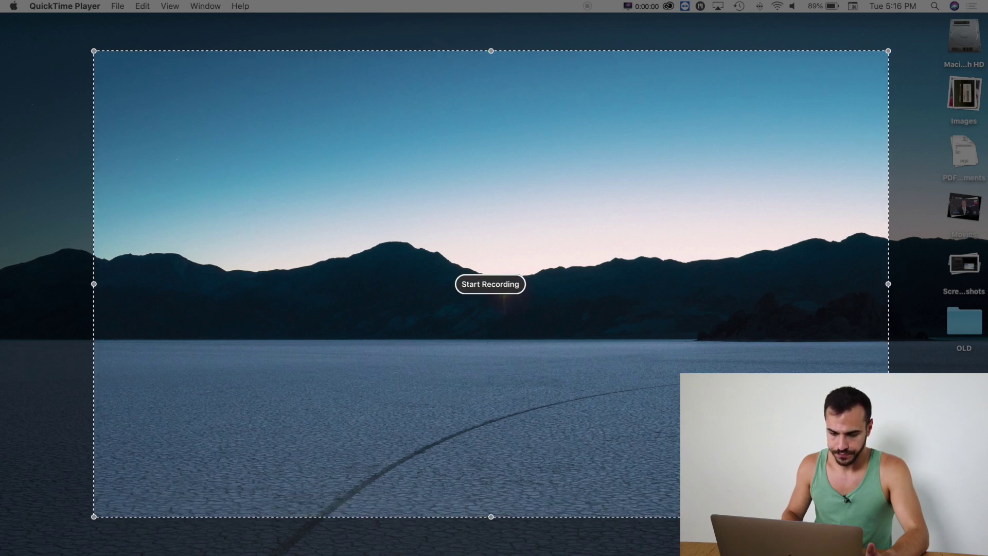
{"action": "left_click", "coordinate": [490, 285]}
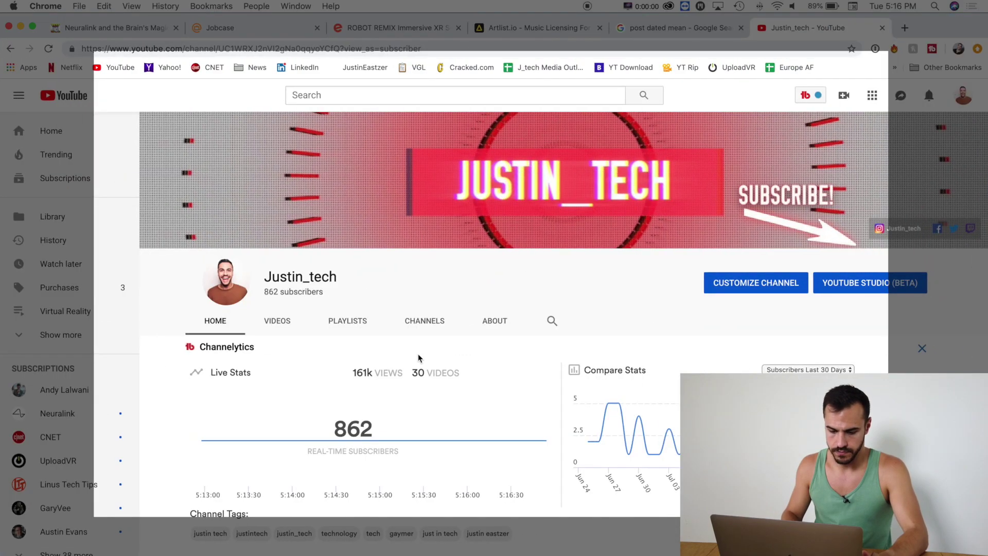
Step: Record browsing down the Justin_tech YouTube channel and playing "Oculus Quest: Top 5 Things To Try", and stop the recording
{"action": "scroll", "coordinate": [417, 354], "scroll_direction": "down", "scroll_amount": 4}
{"action": "scroll", "coordinate": [418, 355], "scroll_direction": "down", "scroll_amount": 3}
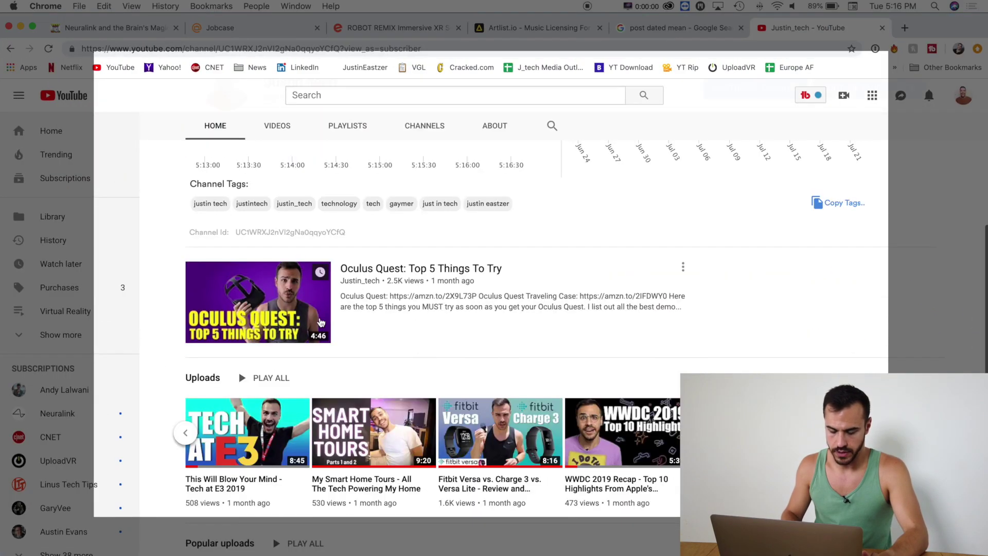
{"action": "left_click", "coordinate": [267, 308]}
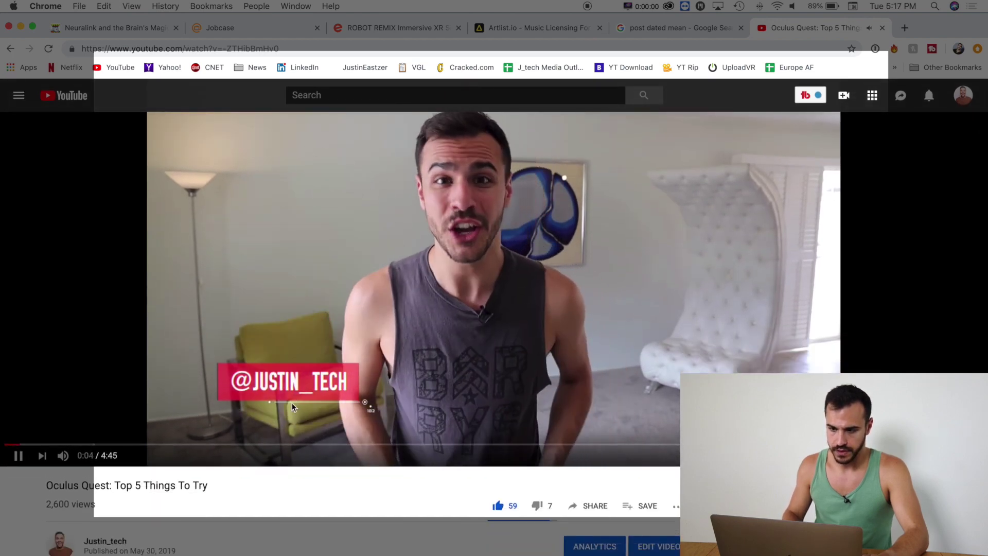
{"action": "left_click", "coordinate": [588, 6]}
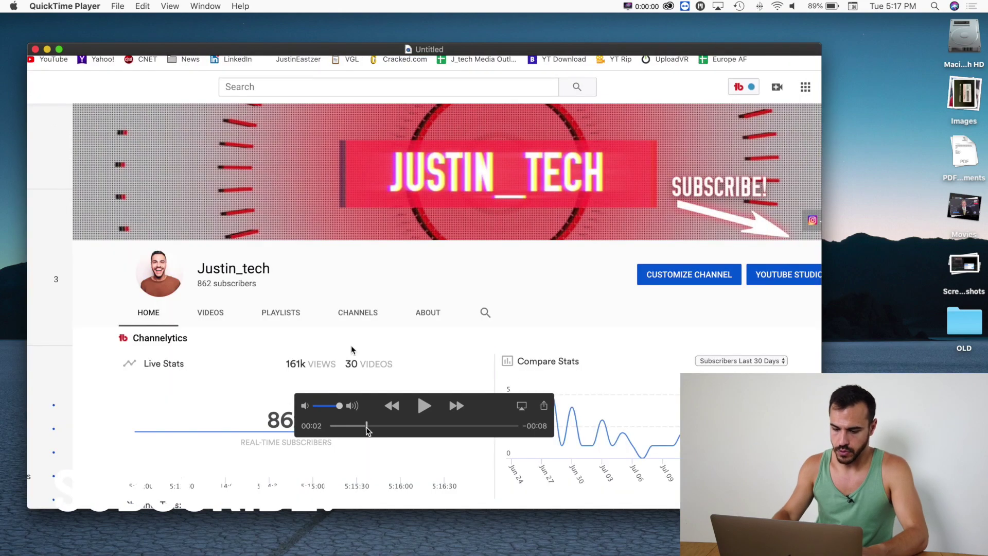
Step: Play back the finished screen recording and save it to the Desktop as "Justin VR"
{"action": "key", "text": "space"}
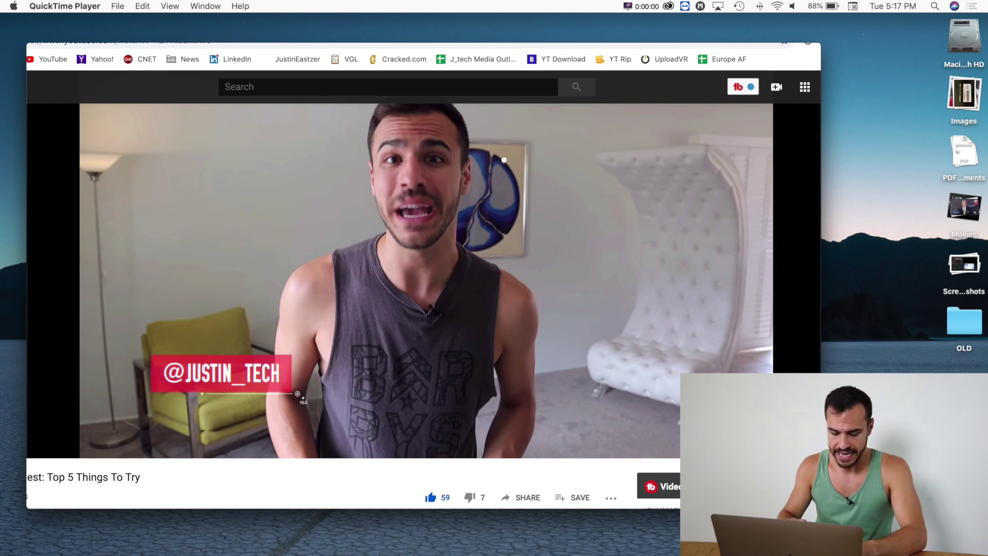
{"action": "key", "text": "super+s"}
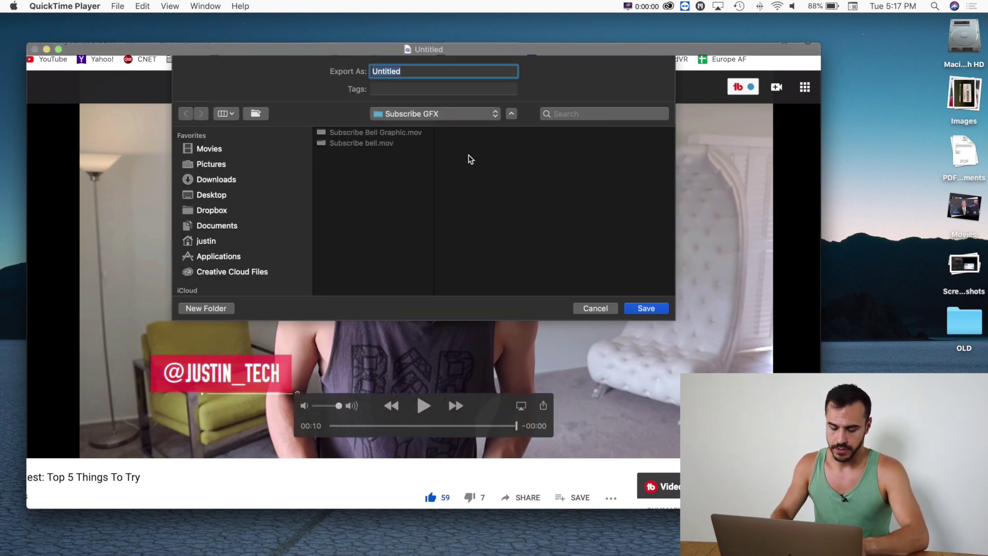
{"action": "type", "text": "Justin VR"}
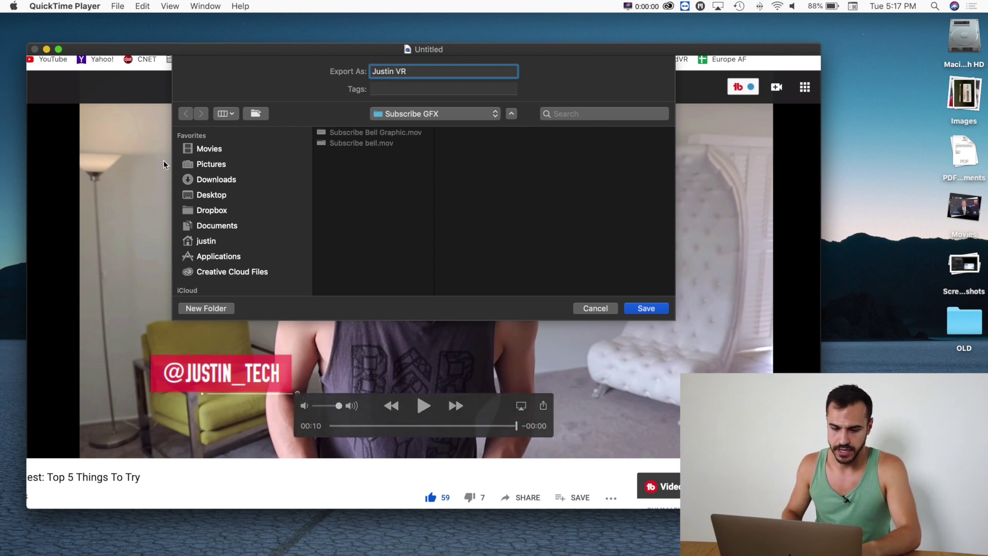
{"action": "left_click", "coordinate": [213, 199]}
{"action": "key", "text": "Return"}
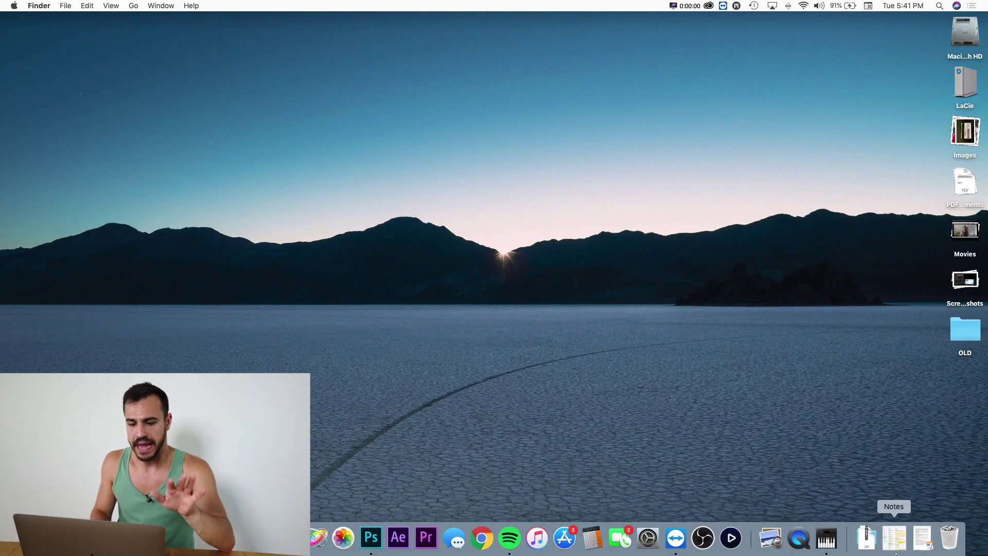
Step: Open the "soundflower 2" folder in Downloads and launch the Soundflower.pkg installer
{"action": "left_click", "coordinate": [868, 537]}
{"action": "left_click", "coordinate": [868, 498]}
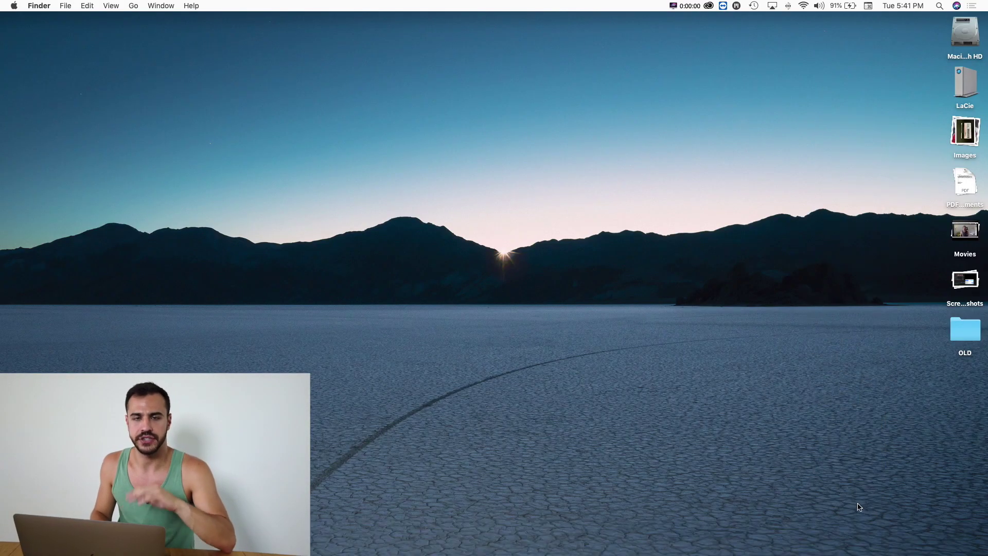
{"action": "double_click", "coordinate": [503, 243]}
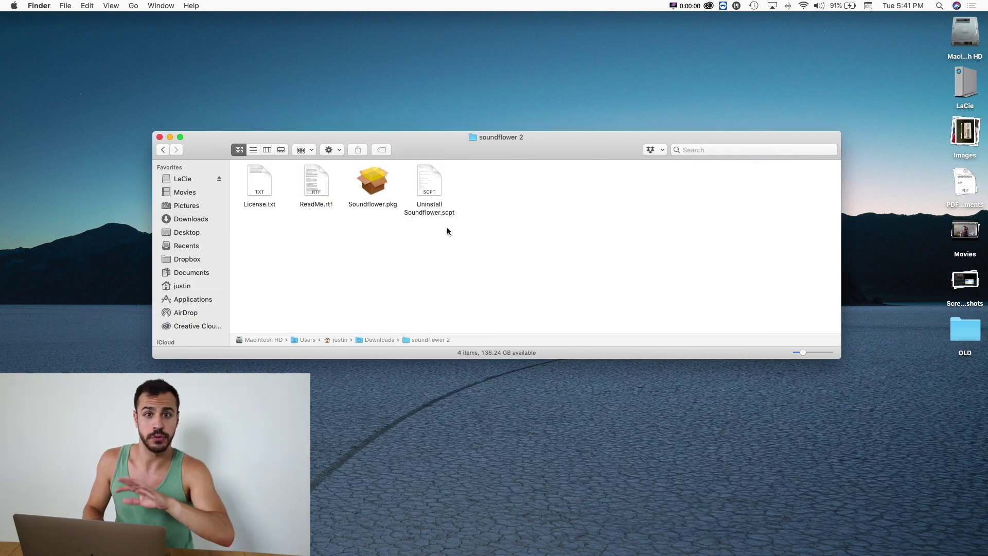
{"action": "left_click", "coordinate": [375, 181]}
{"action": "double_click", "coordinate": [376, 180]}
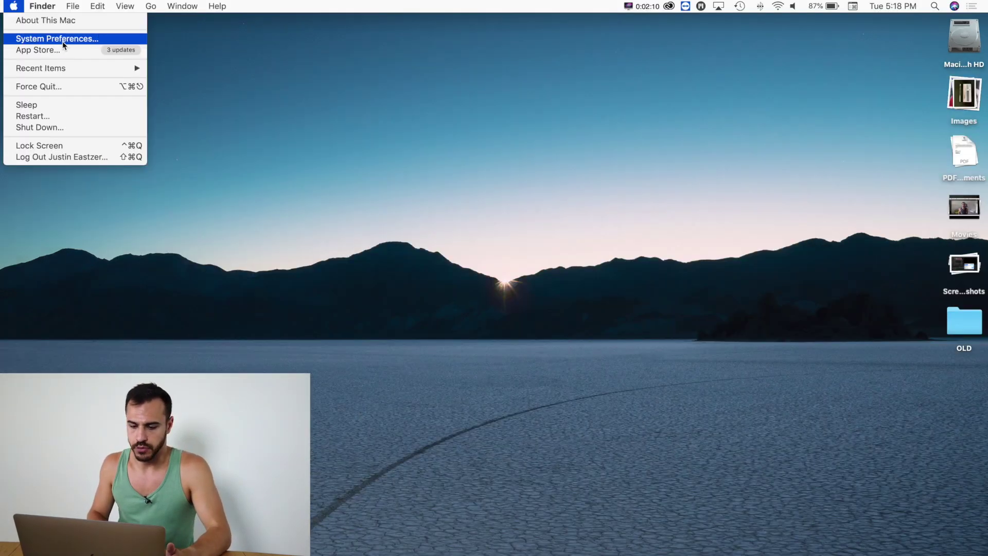
Step: Unlock the Security & Privacy settings in System Preferences with the account password, and close the window
{"action": "left_click", "coordinate": [62, 41]}
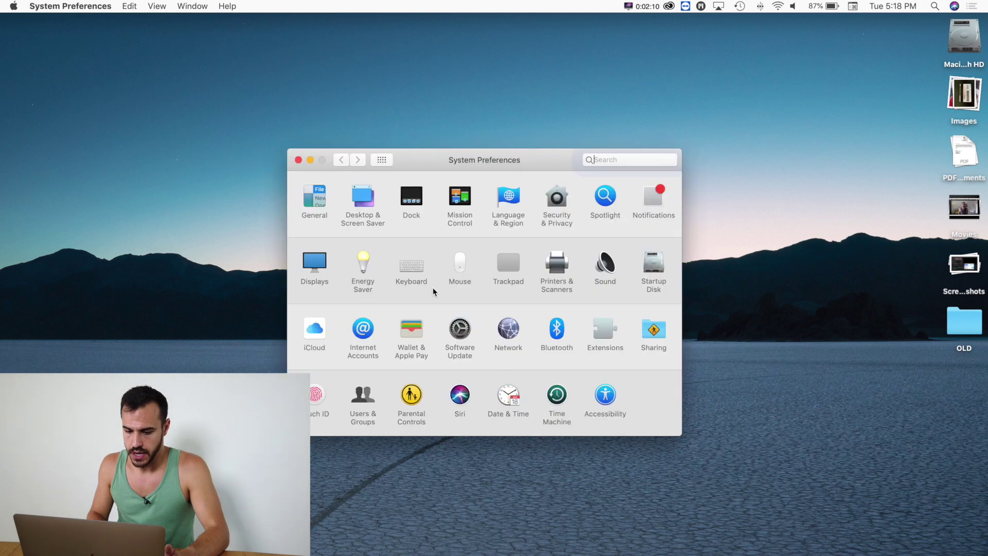
{"action": "left_click", "coordinate": [561, 202]}
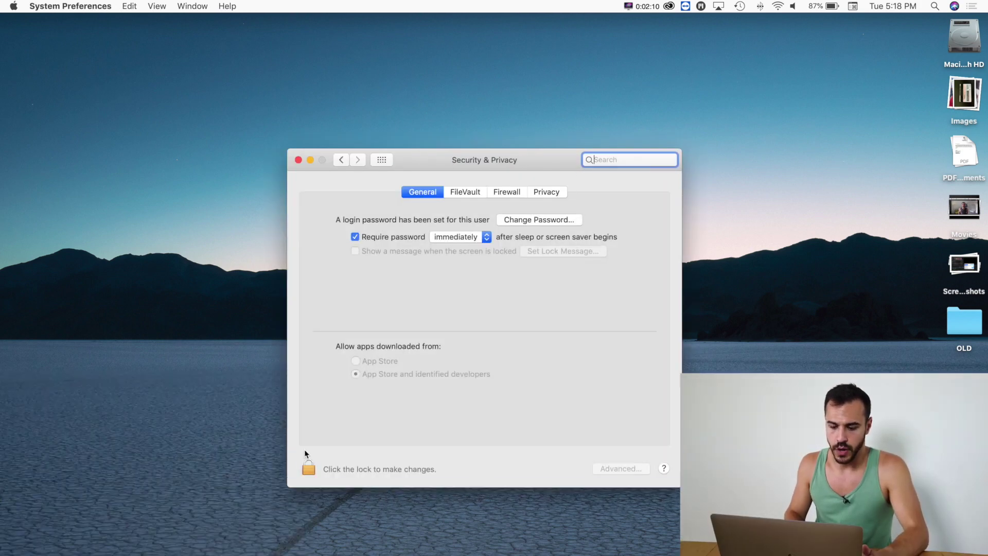
{"action": "left_click", "coordinate": [309, 469]}
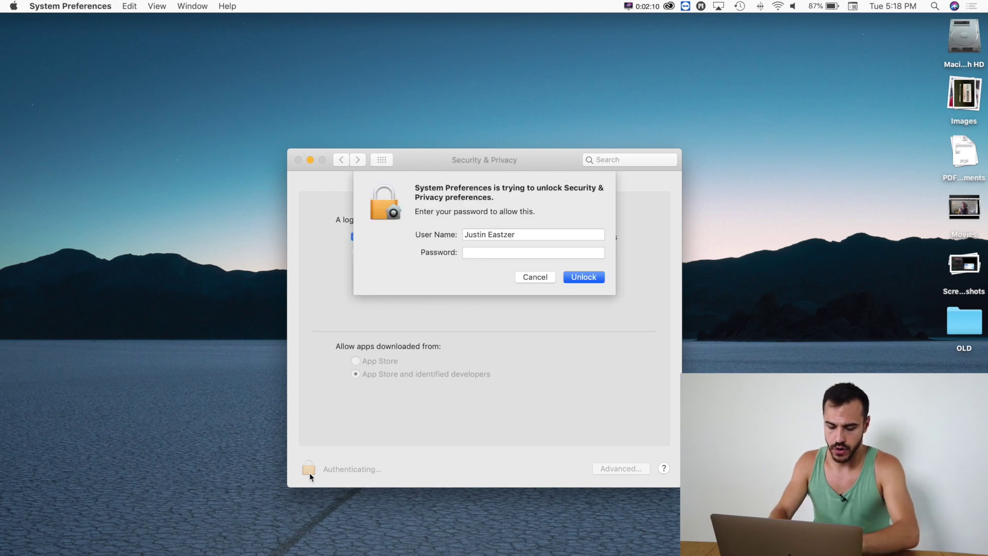
{"action": "key", "text": "Return"}
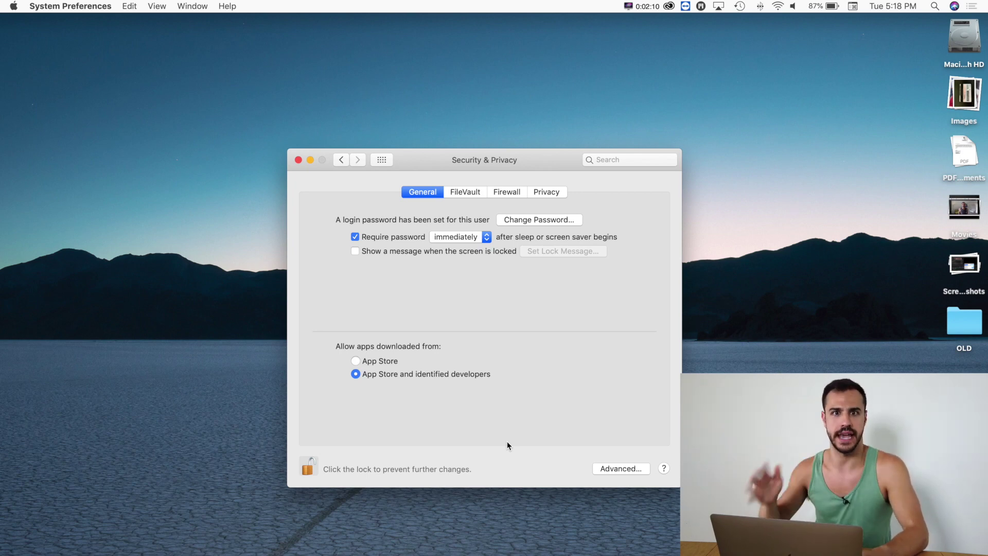
{"action": "left_click", "coordinate": [298, 161]}
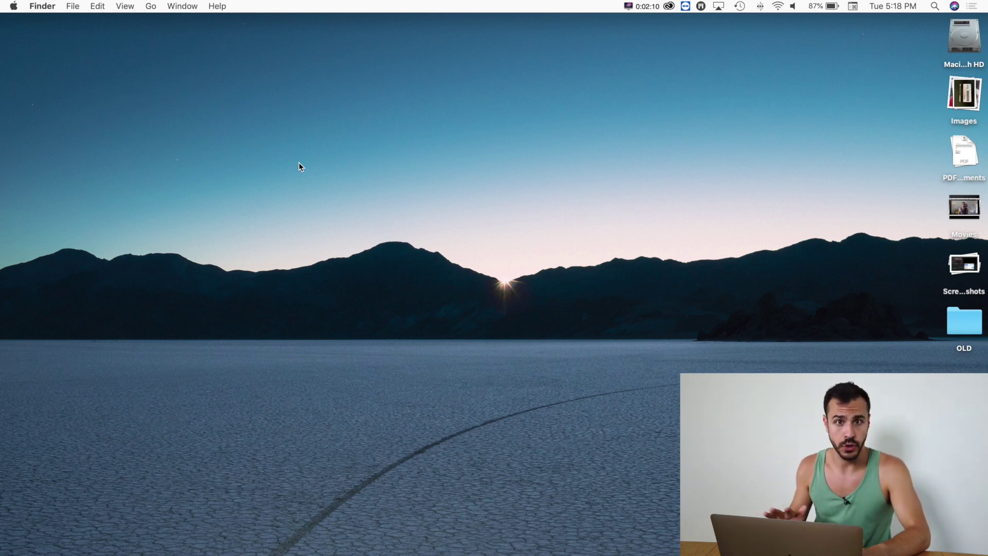
Step: Launch Audio MIDI Setup through a Spotlight search and move its Audio Devices window to the middle of the desktop
{"action": "key", "text": "super+space"}
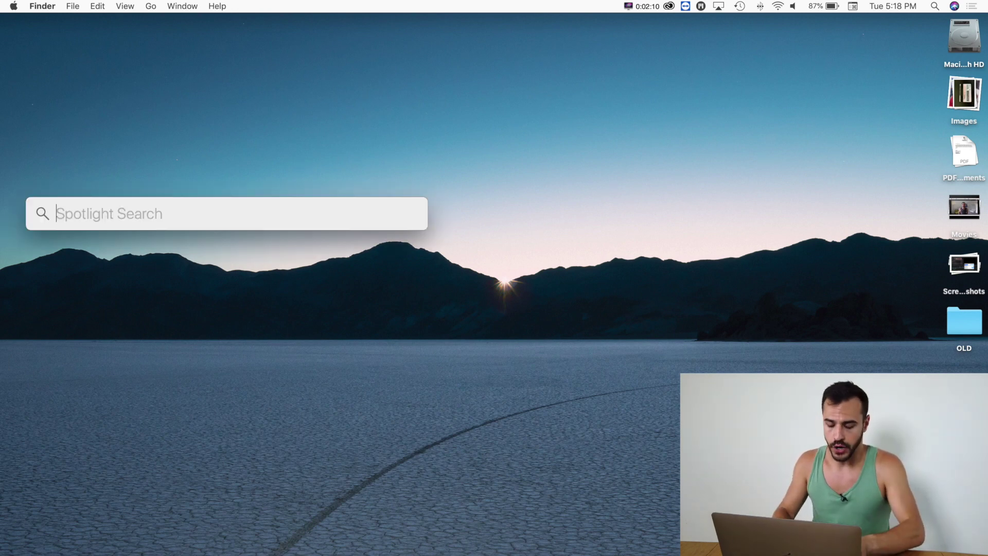
{"action": "type", "text": "audi"}
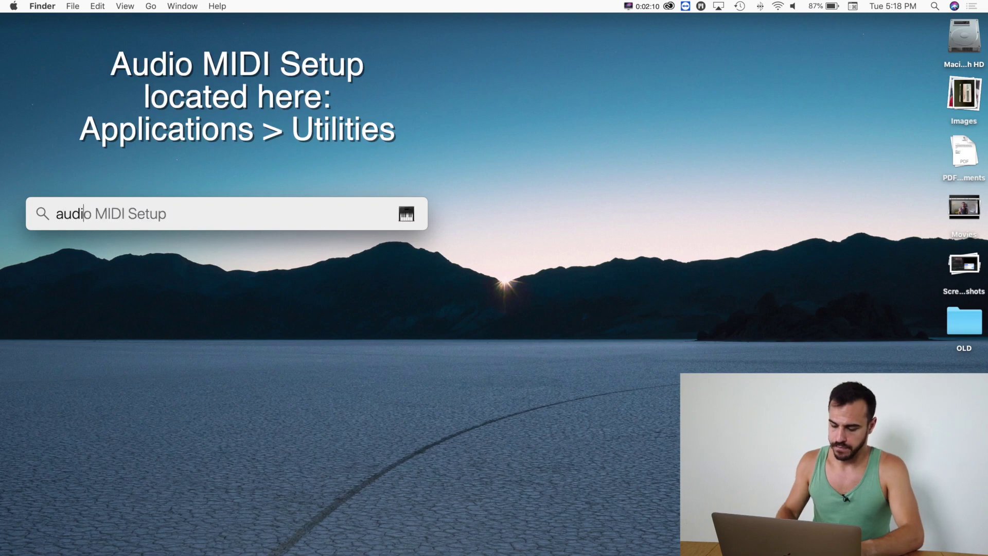
{"action": "key", "text": "Return"}
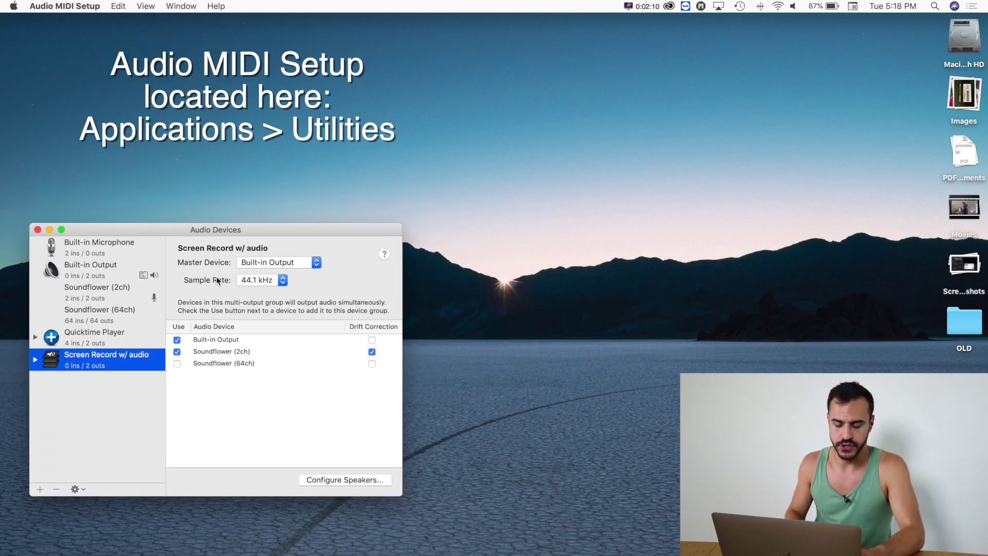
{"action": "left_click_drag", "start_coordinate": [180, 231], "coordinate": [429, 158]}
Step: Review the Quicktime Player device's audio subdevices and where an aggregate device is created
{"action": "left_click", "coordinate": [347, 270]}
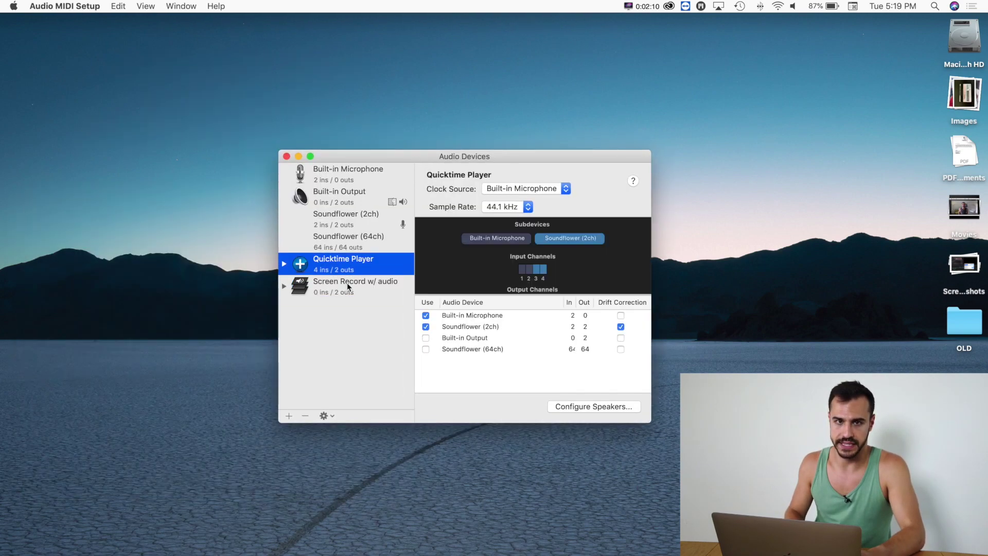
{"action": "left_click", "coordinate": [346, 283]}
{"action": "left_click", "coordinate": [348, 270]}
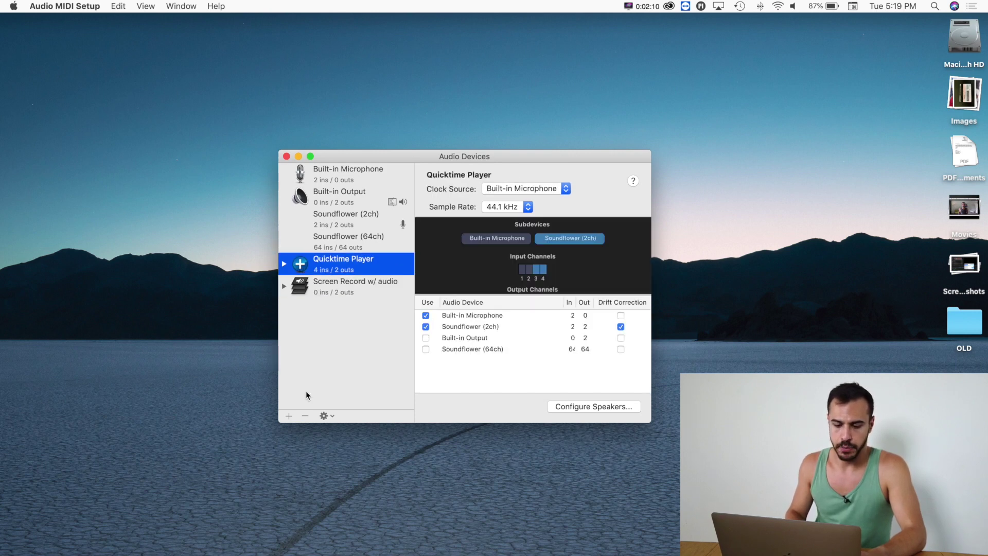
{"action": "left_click", "coordinate": [289, 414]}
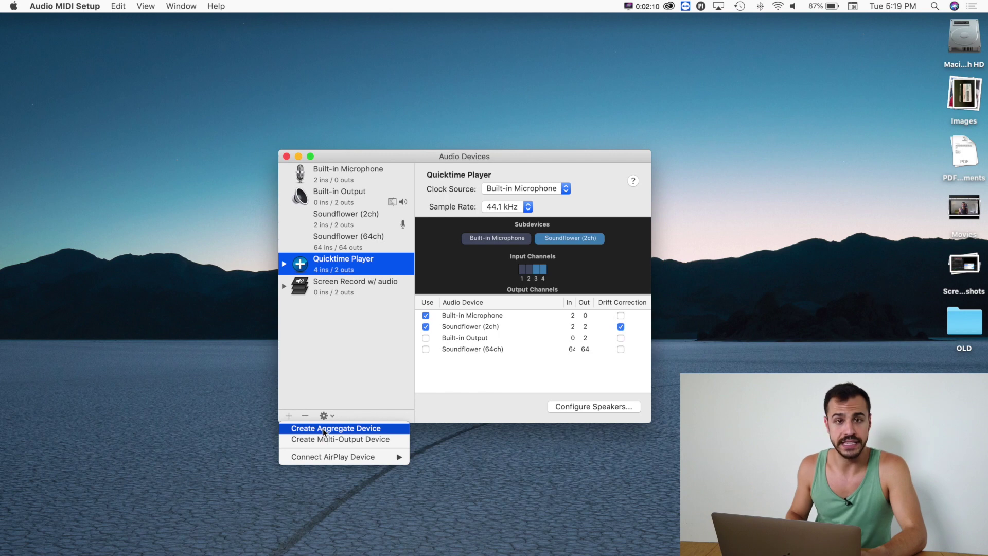
{"action": "key", "text": "Escape"}
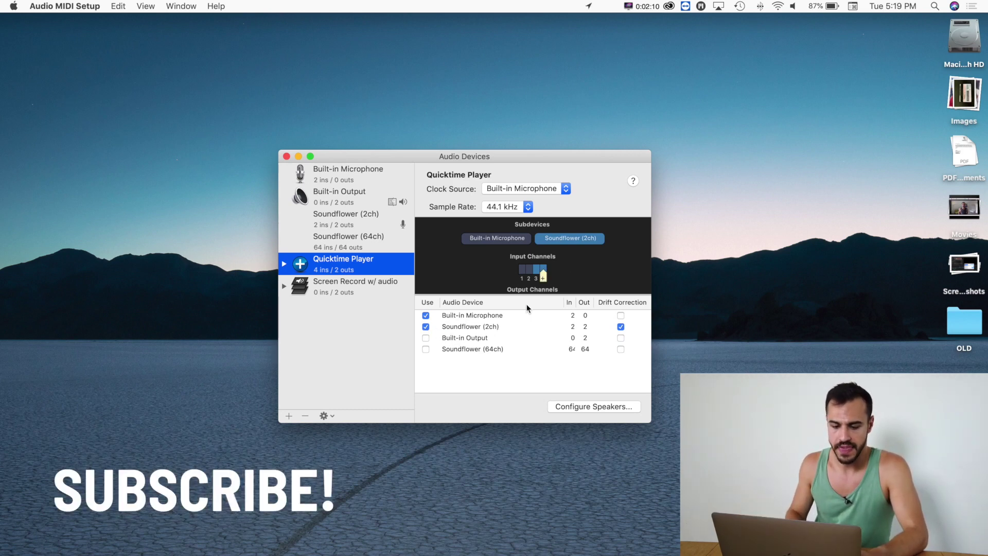
Step: Review where a multi-output device is created and the settings of "Screen Record w/ audio", and close the Audio Devices window
{"action": "left_click", "coordinate": [289, 416]}
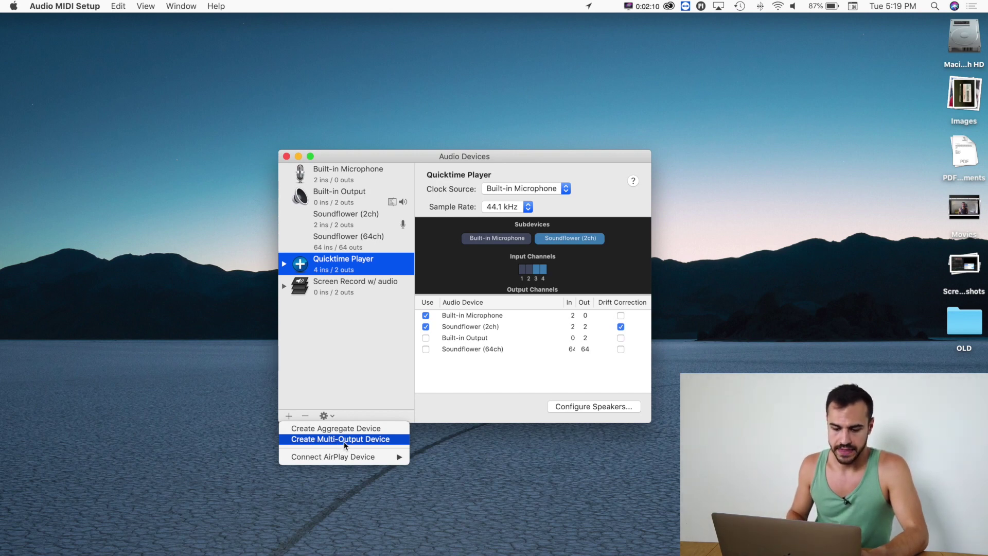
{"action": "left_click", "coordinate": [350, 287]}
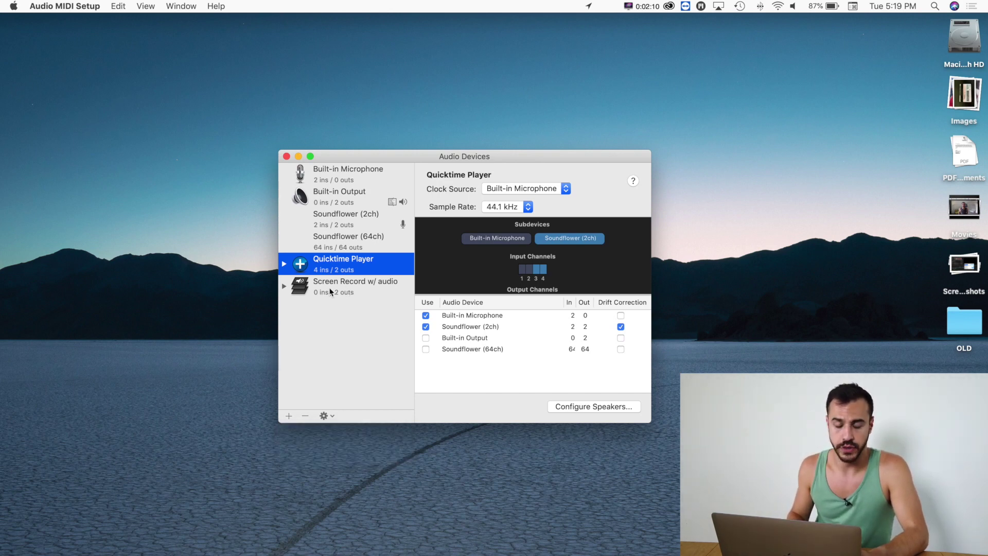
{"action": "left_click", "coordinate": [346, 289]}
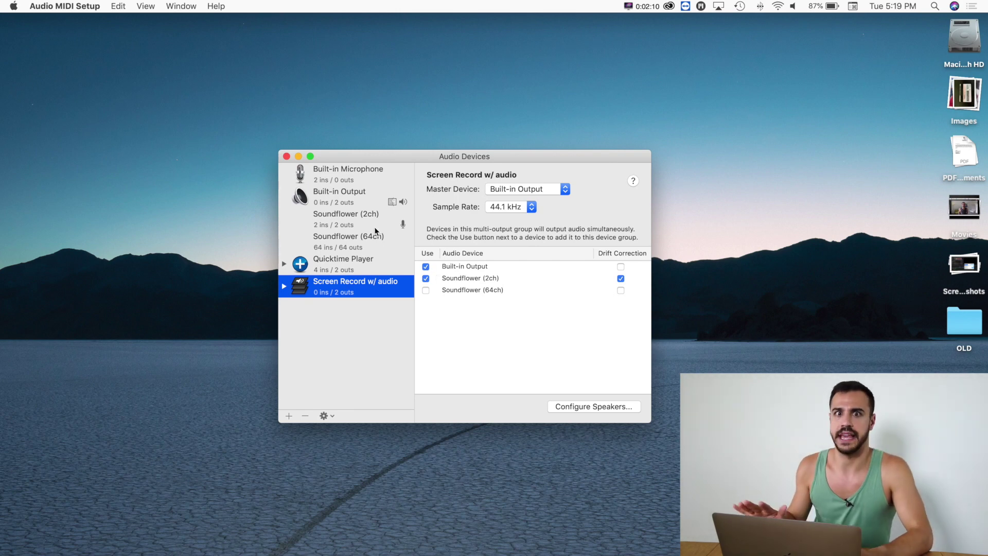
{"action": "left_click", "coordinate": [286, 157]}
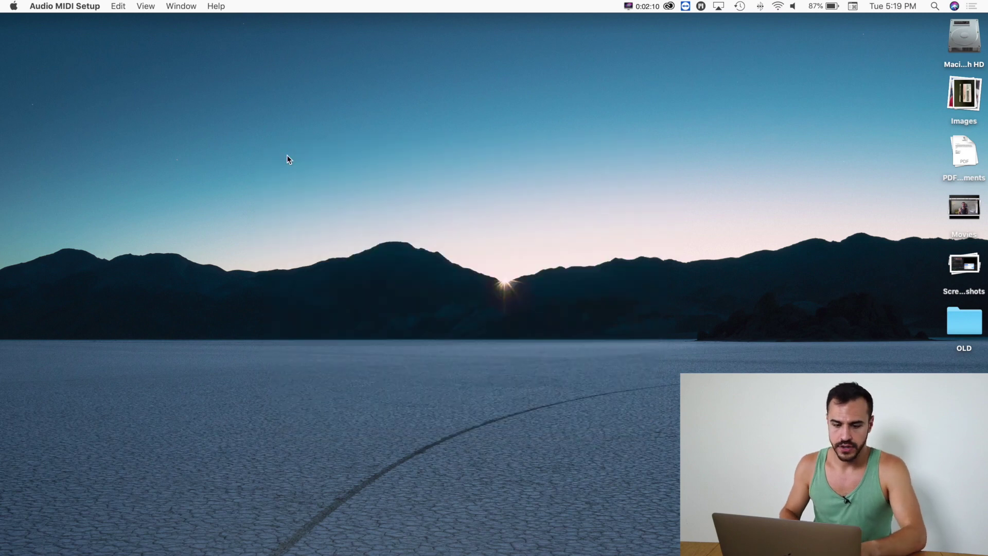
Step: Set the Mac's sound output to the "Screen Record w/ audio" device in System Preferences, and close the window
{"action": "left_click", "coordinate": [14, 6]}
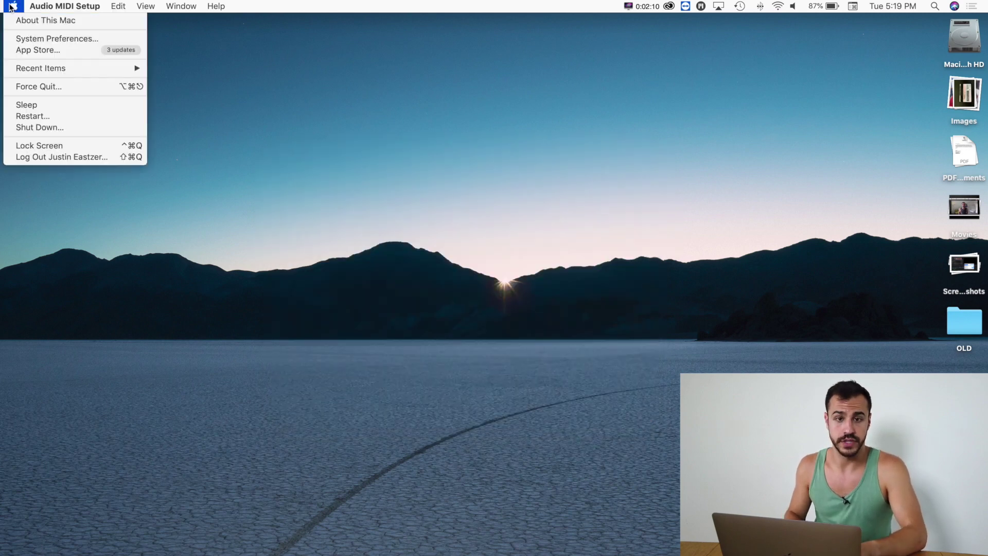
{"action": "left_click", "coordinate": [40, 41]}
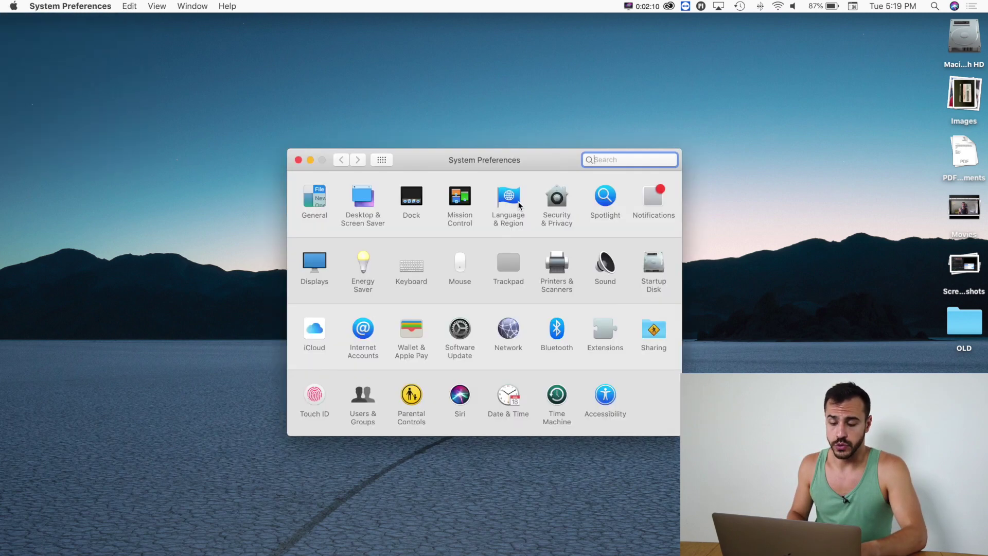
{"action": "left_click", "coordinate": [605, 262]}
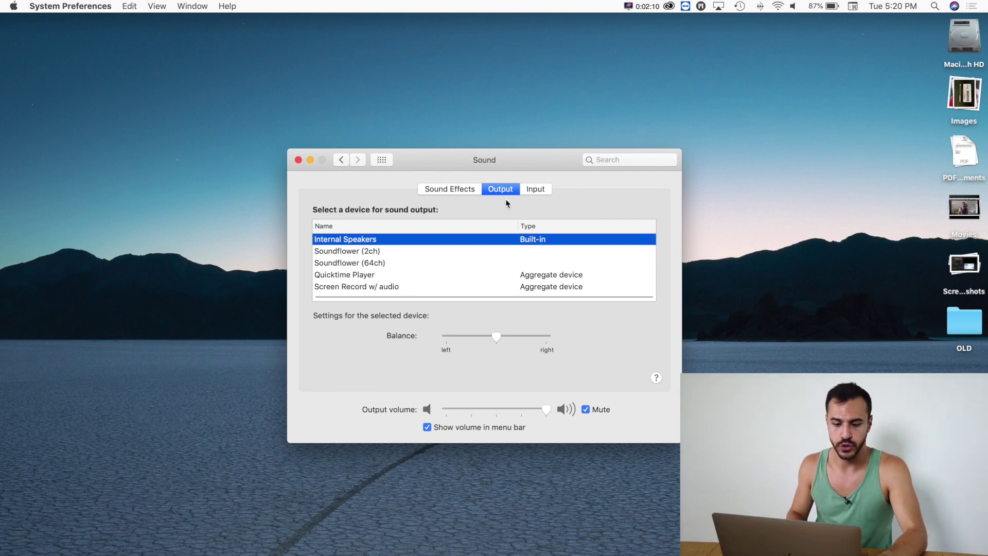
{"action": "left_click", "coordinate": [371, 289]}
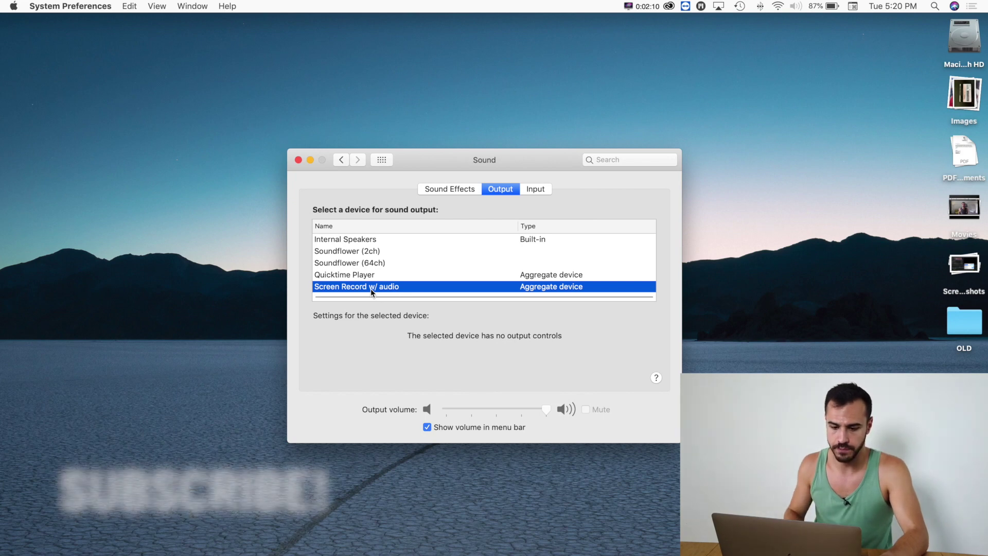
{"action": "left_click", "coordinate": [298, 160]}
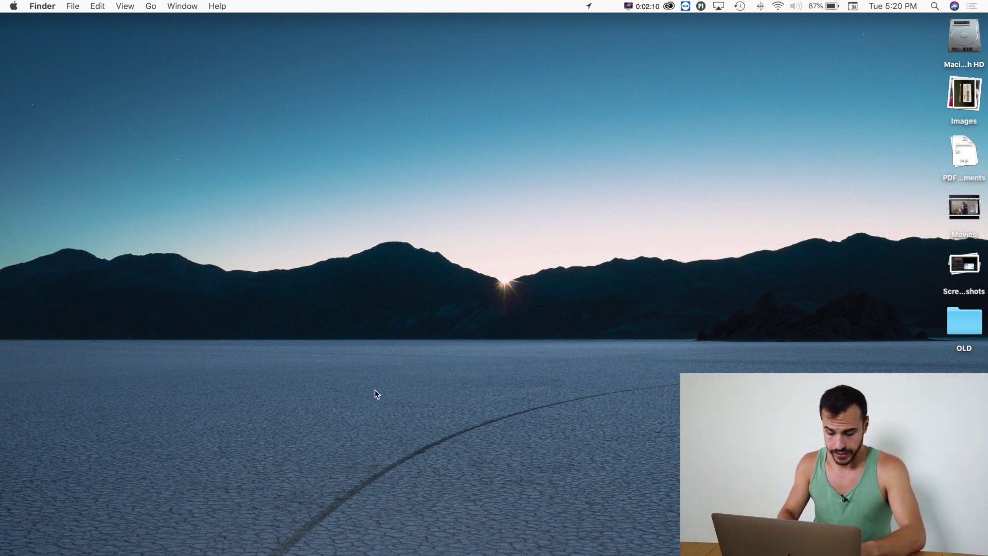
Step: Launch QuickTime Player through a Spotlight search and dismiss its file-opening dialog
{"action": "key", "text": "super+space"}
{"action": "type", "text": "qu"}
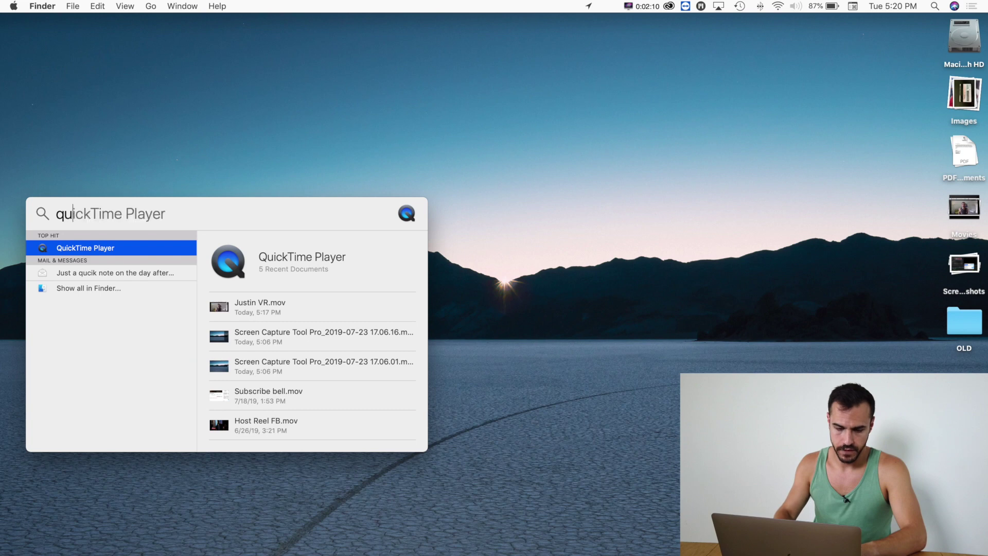
{"action": "type", "text": "ciic"}
{"action": "key", "text": "Return"}
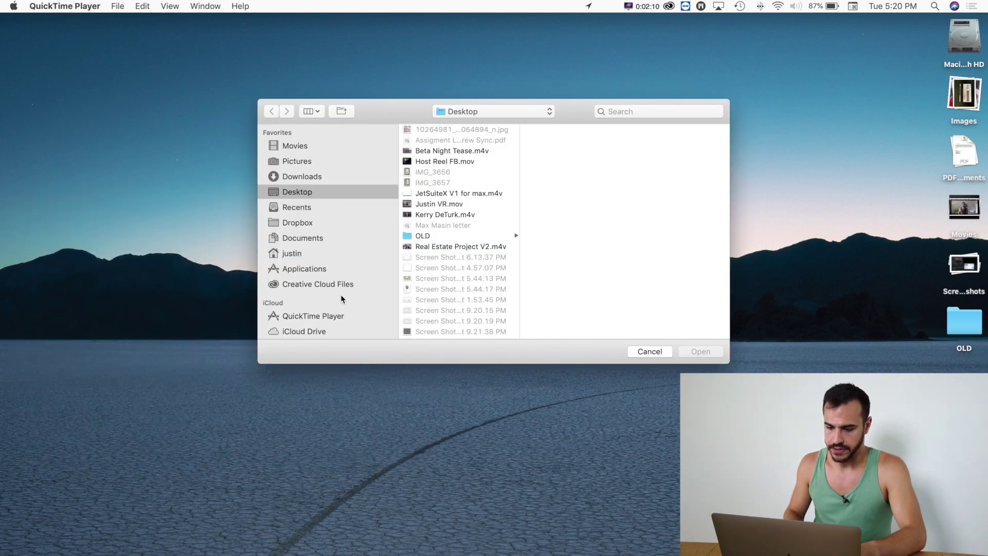
{"action": "left_click", "coordinate": [657, 351]}
Step: Create a new screen recording and choose Soundflower (2ch) as its microphone source
{"action": "left_click", "coordinate": [126, 5]}
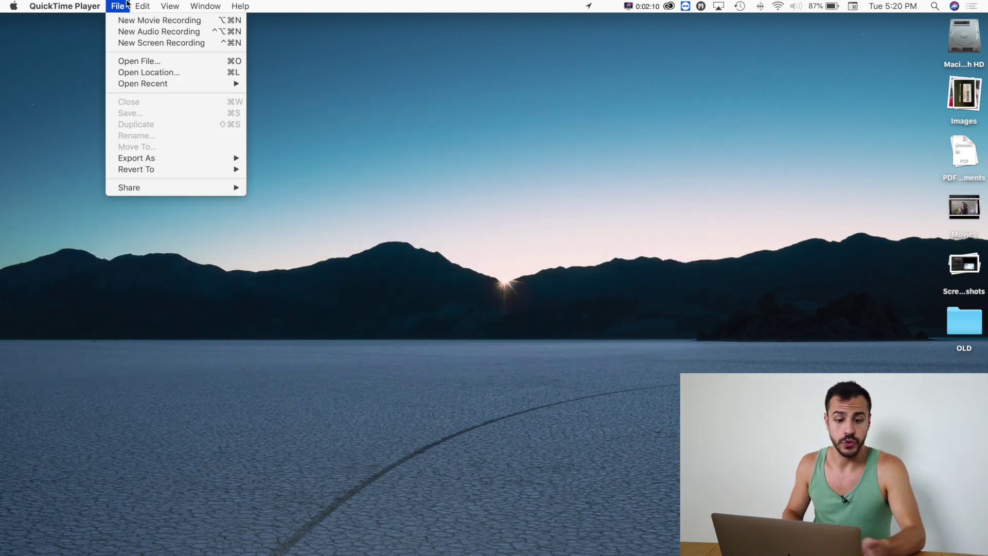
{"action": "left_click", "coordinate": [133, 43]}
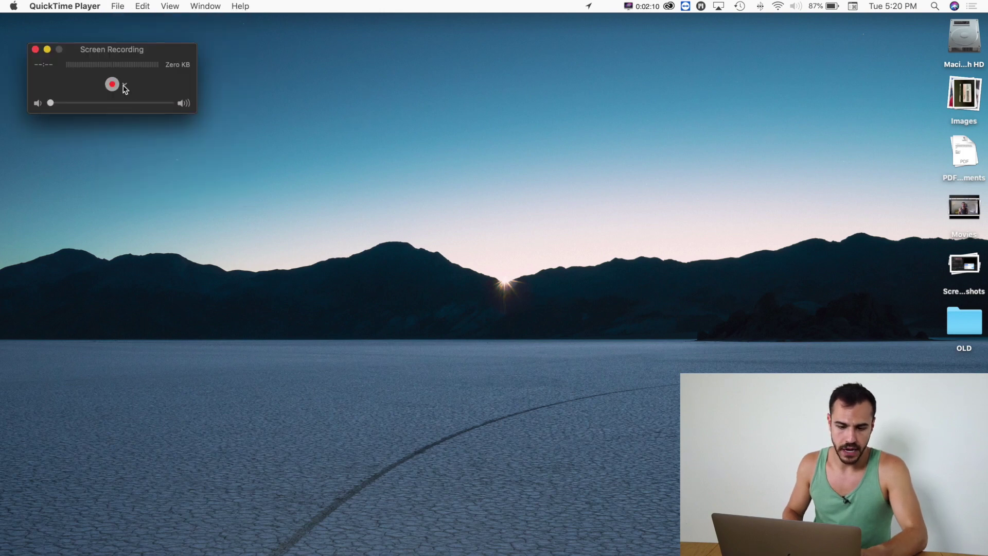
{"action": "left_click", "coordinate": [125, 86]}
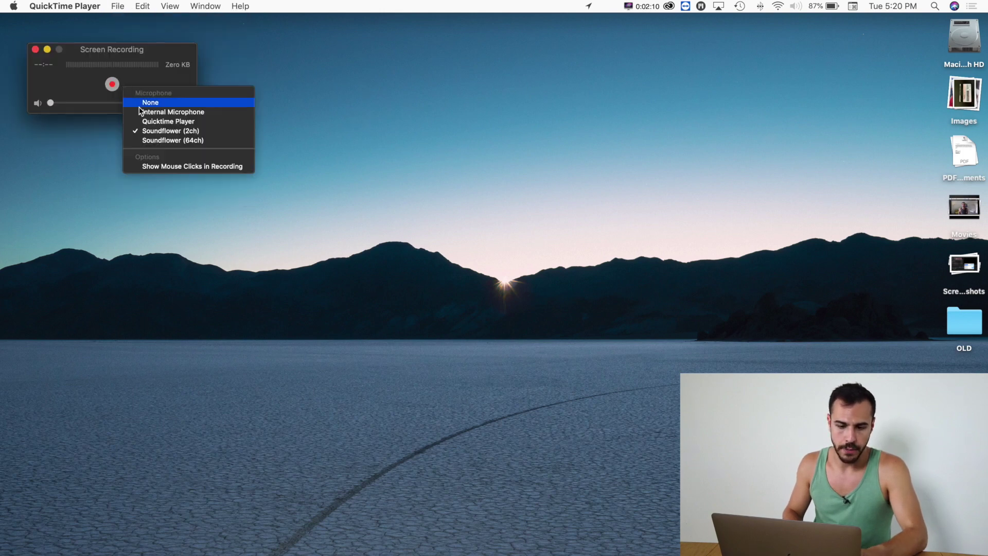
{"action": "left_click", "coordinate": [170, 131]}
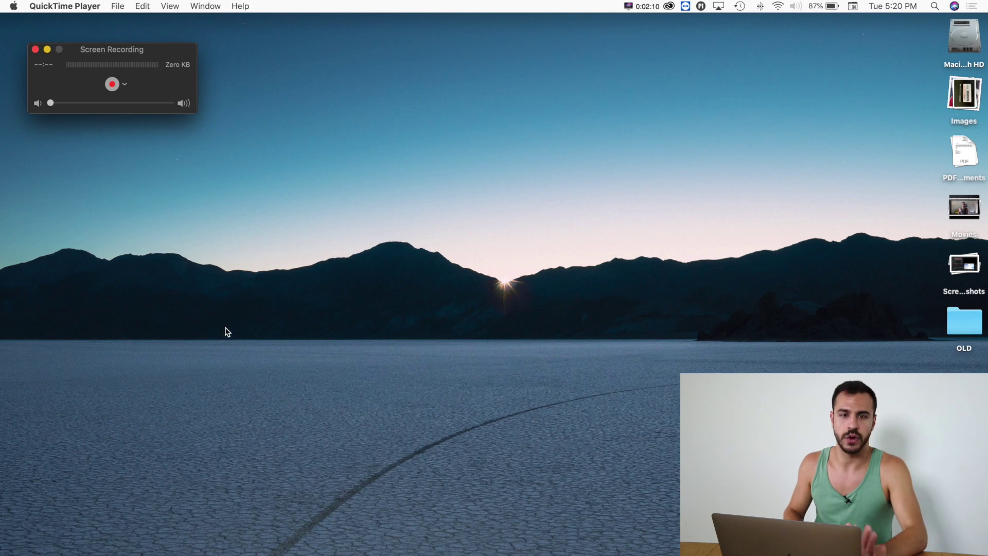
Step: Start recording a rectangular region that covers most of the desktop, leaving a margin on all sides
{"action": "left_click", "coordinate": [112, 84]}
{"action": "left_click_drag", "start_coordinate": [73, 77], "coordinate": [915, 513]}
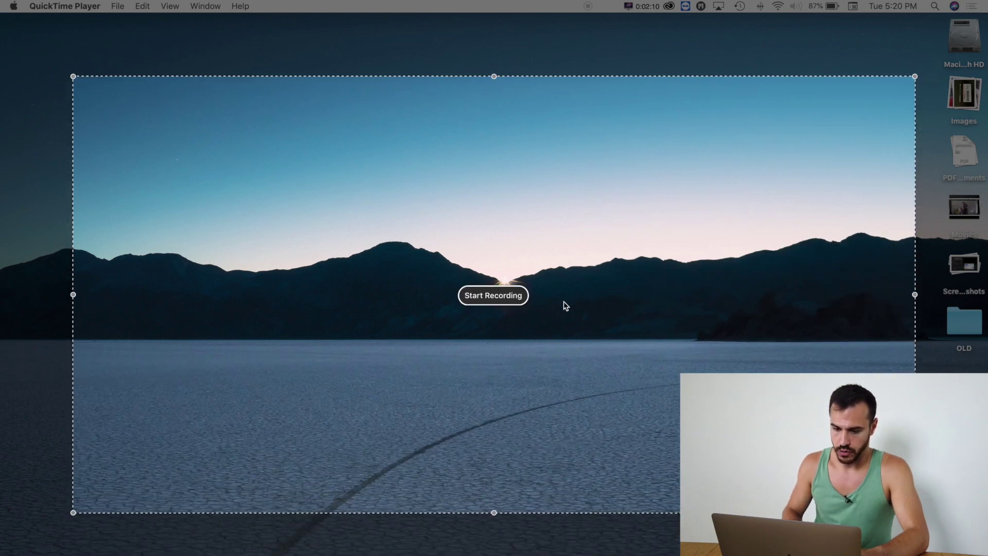
{"action": "left_click", "coordinate": [485, 297]}
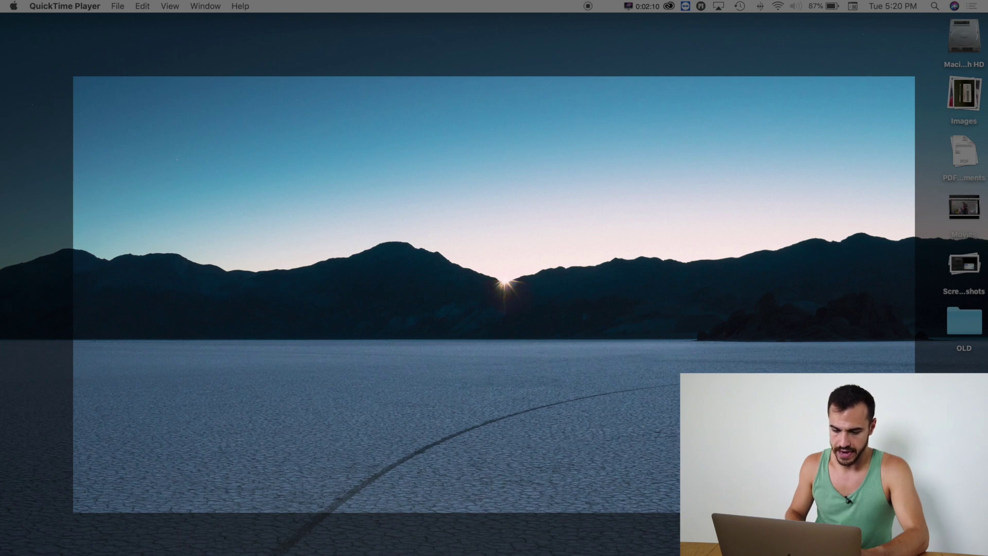
Step: Switch to Chrome to capture the "Oculus Quest: Top 5 Things To Try" YouTube video, hide the browser and stop the recording
{"action": "key", "text": "super+Tab"}
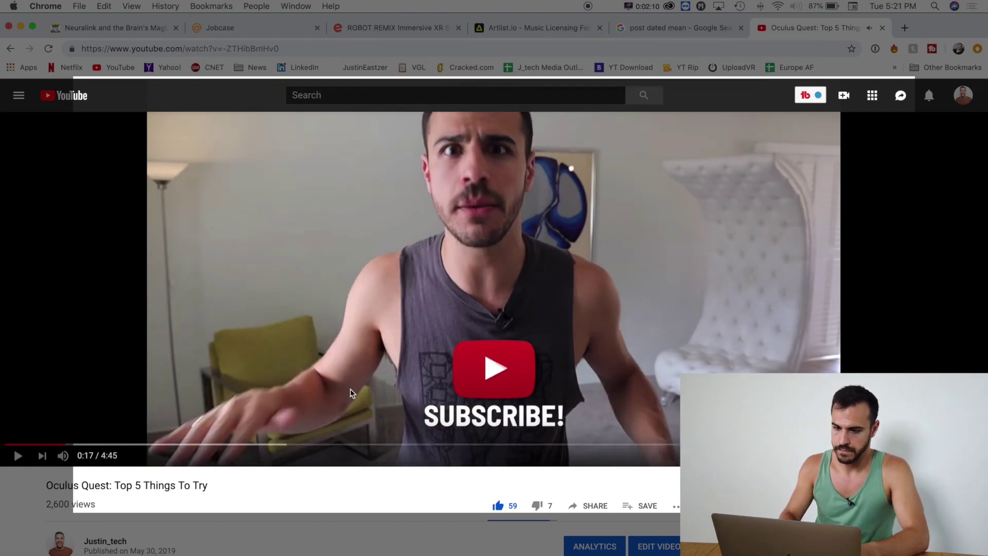
{"action": "key", "text": "super+h"}
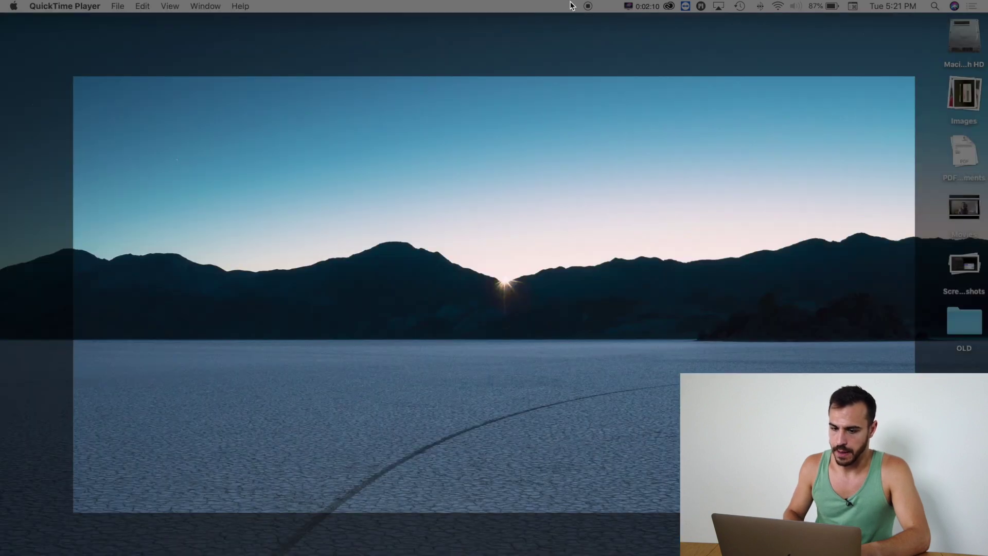
{"action": "left_click", "coordinate": [587, 5]}
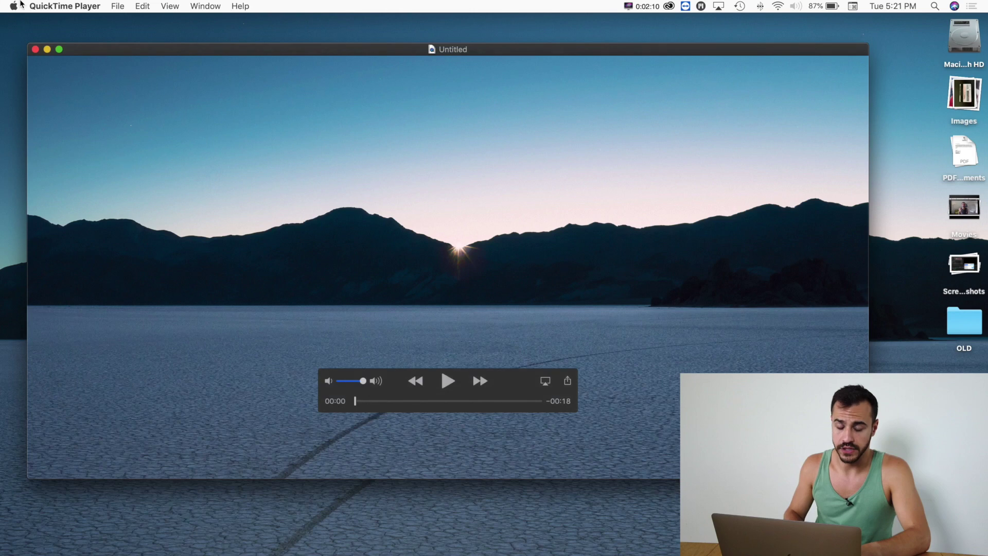
Step: Set the Mac's sound output back to Internal Speakers in System Preferences, and close the window
{"action": "left_click", "coordinate": [14, 6]}
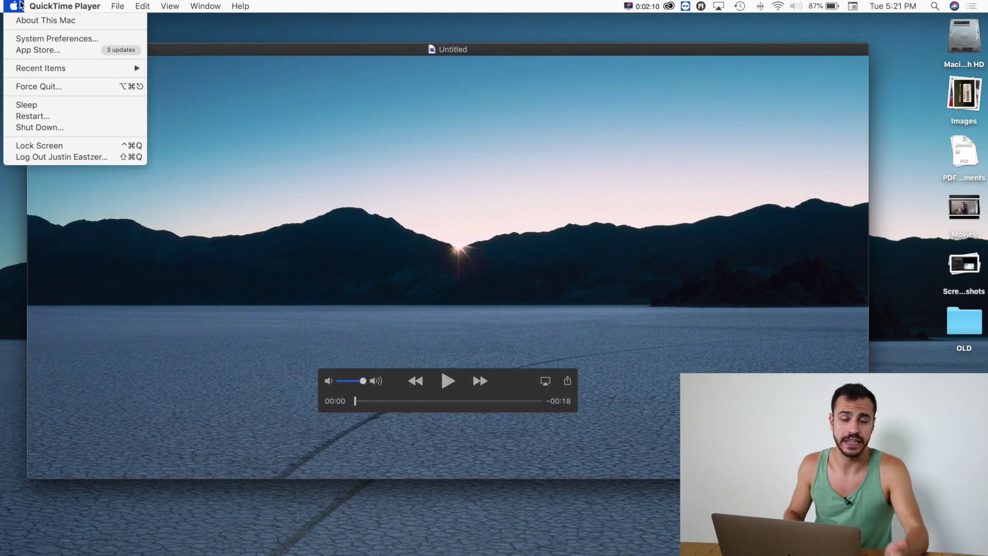
{"action": "left_click", "coordinate": [46, 39]}
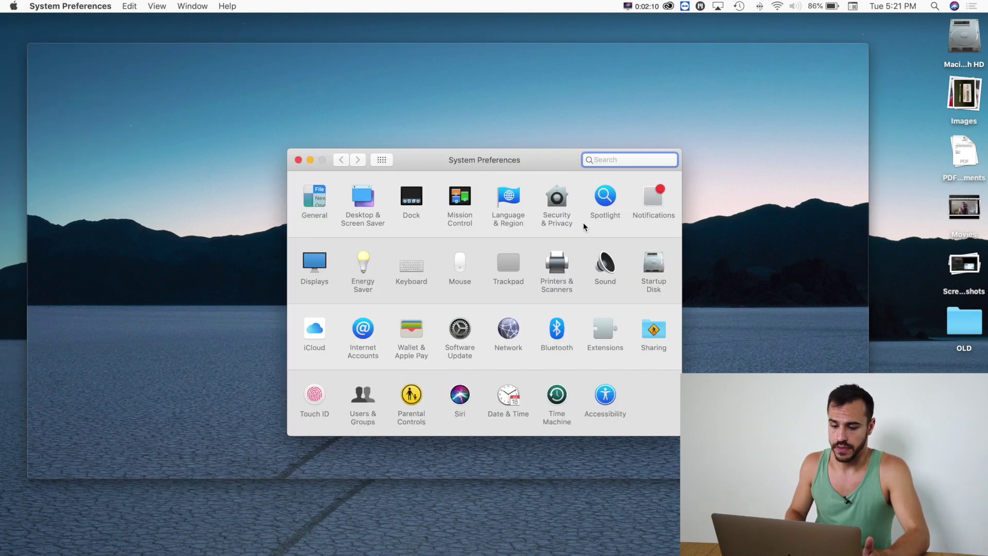
{"action": "left_click", "coordinate": [602, 266]}
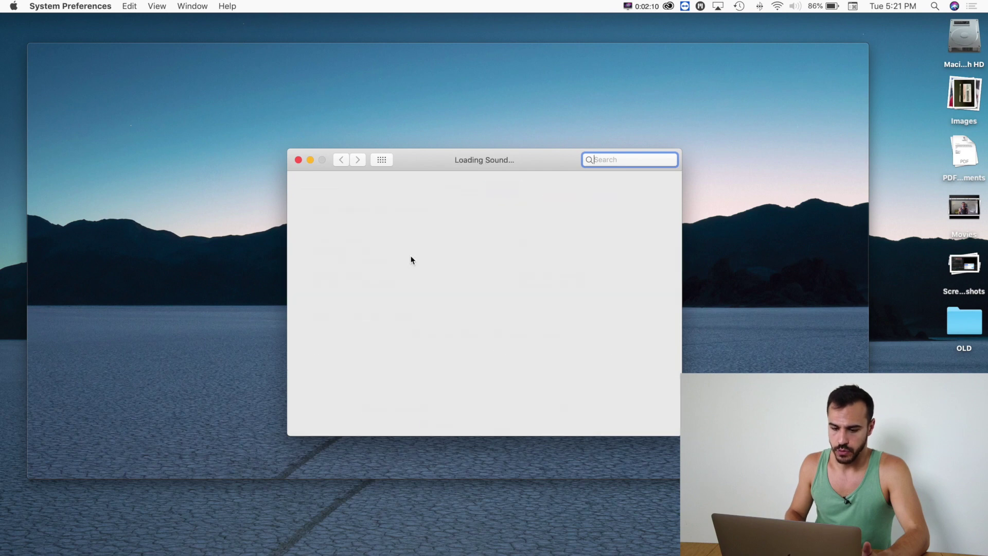
{"action": "left_click", "coordinate": [348, 238]}
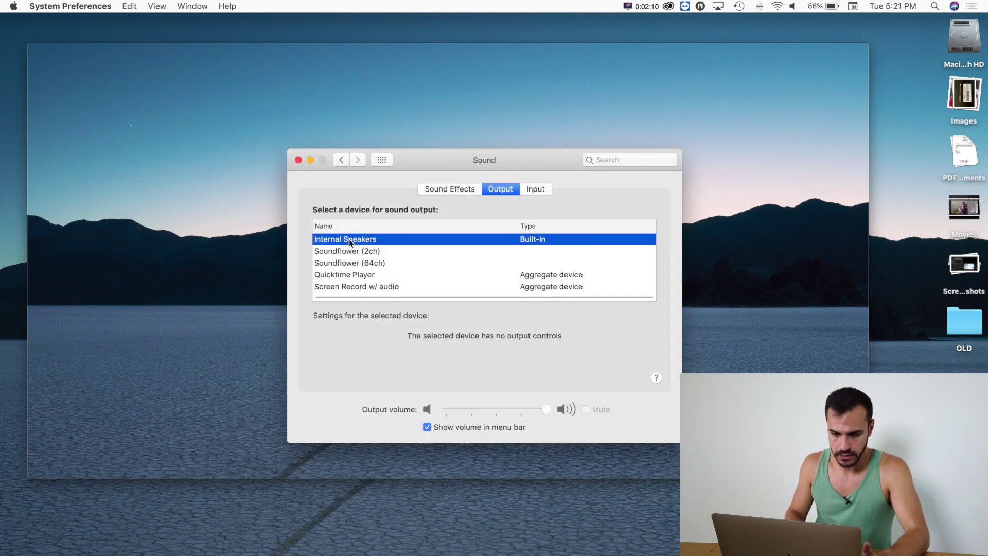
{"action": "left_click", "coordinate": [299, 160]}
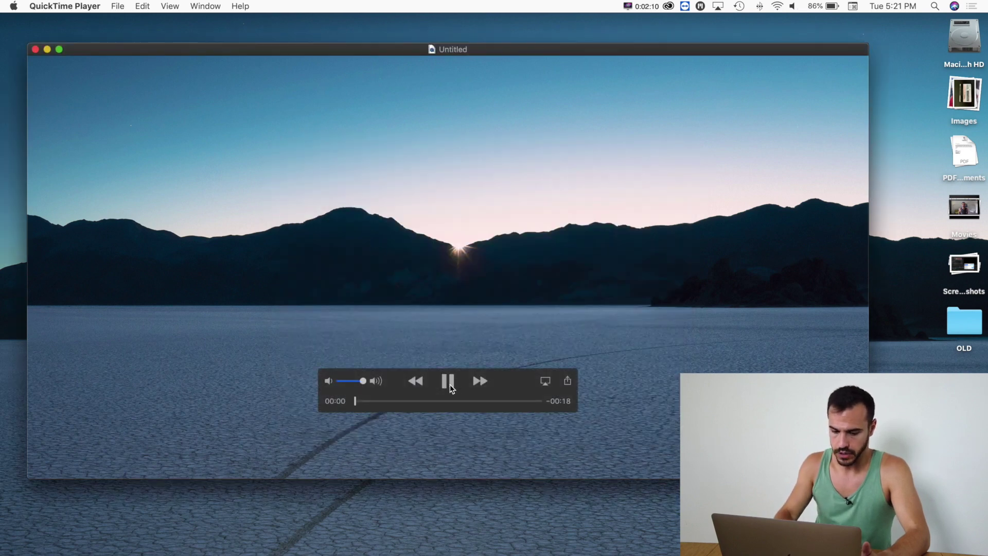
Step: Play back the untitled screen recording with the system volume raised to check its audio, and pause it
{"action": "key", "text": "XF86AudioRaiseVolume"}
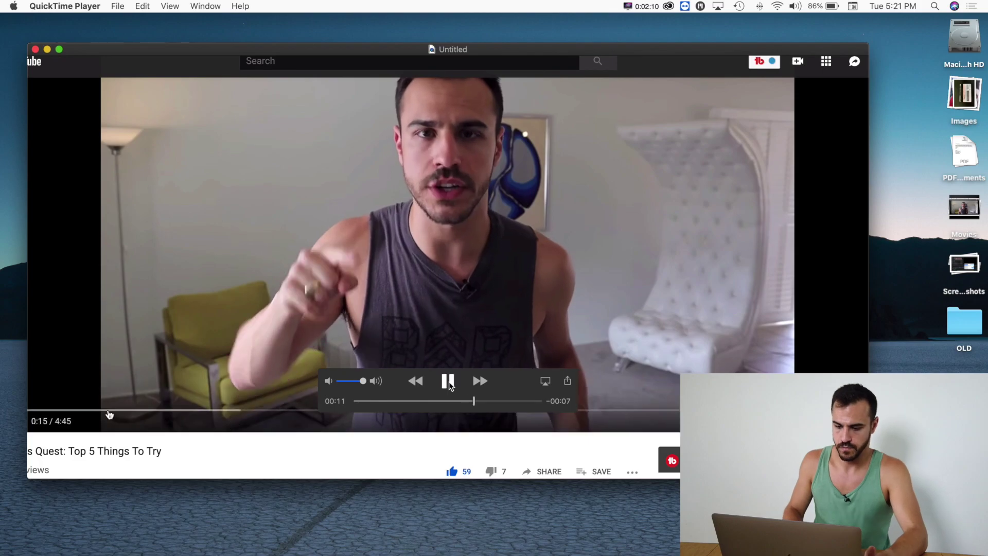
{"action": "left_click", "coordinate": [449, 383]}
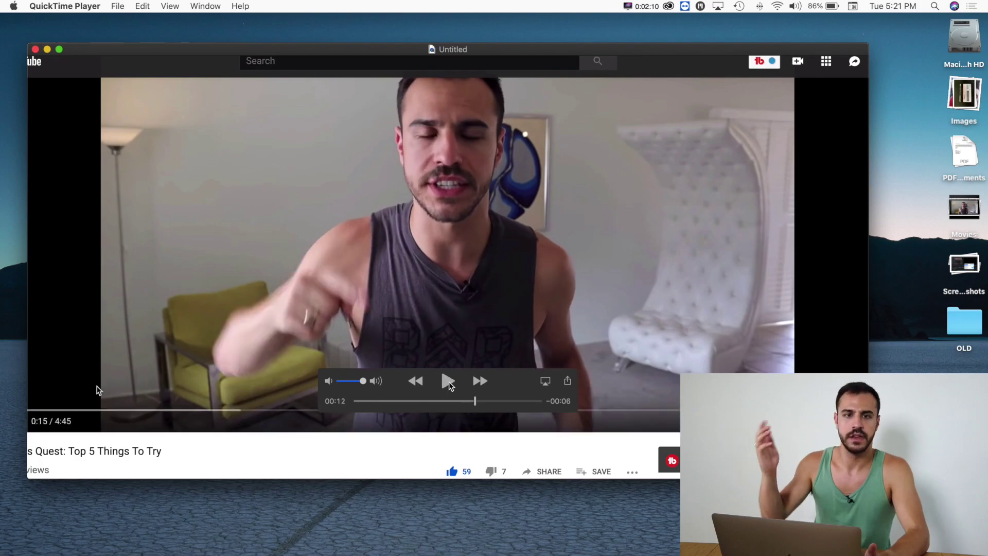